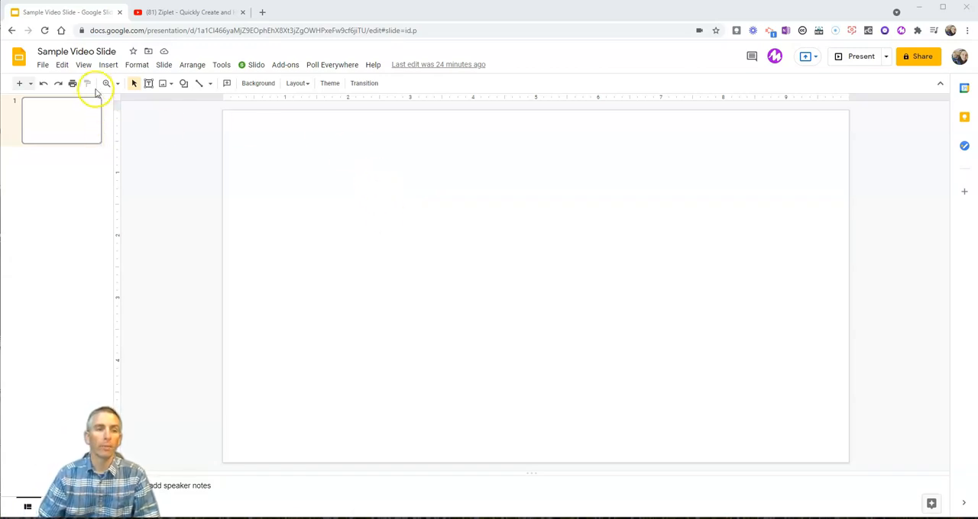
Start inserting a video on the blank slide and search YouTube for "ziplet".
click(108, 66)
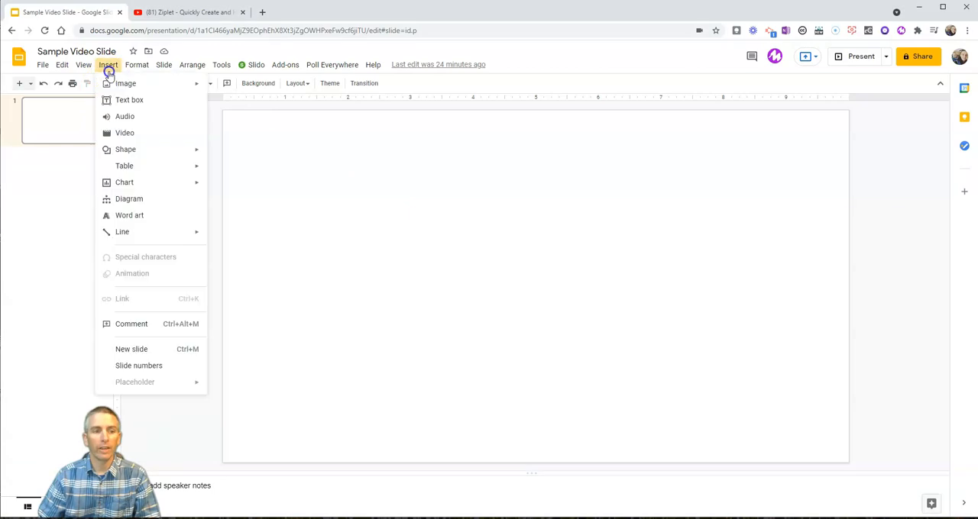
click(125, 135)
click(318, 189)
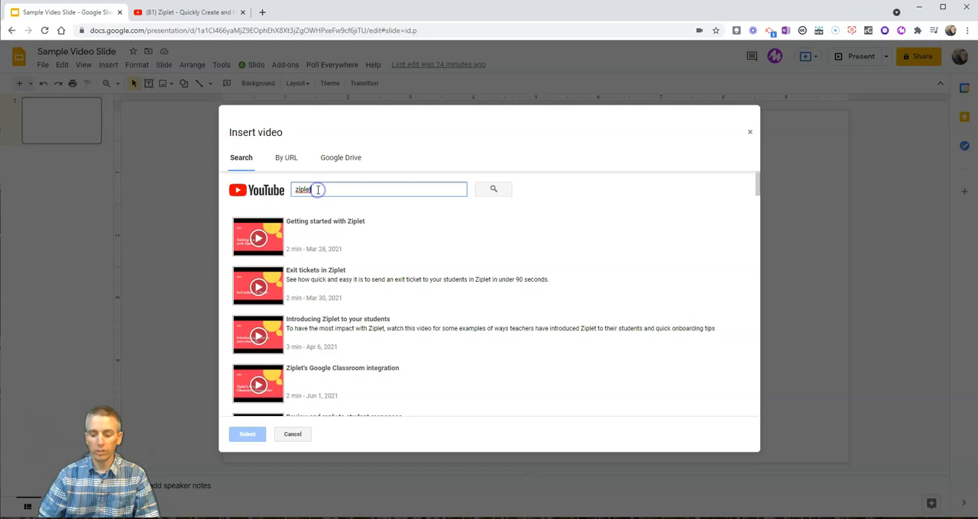
key(BackSpace)
key(BackSpace)
key(BackSpace)
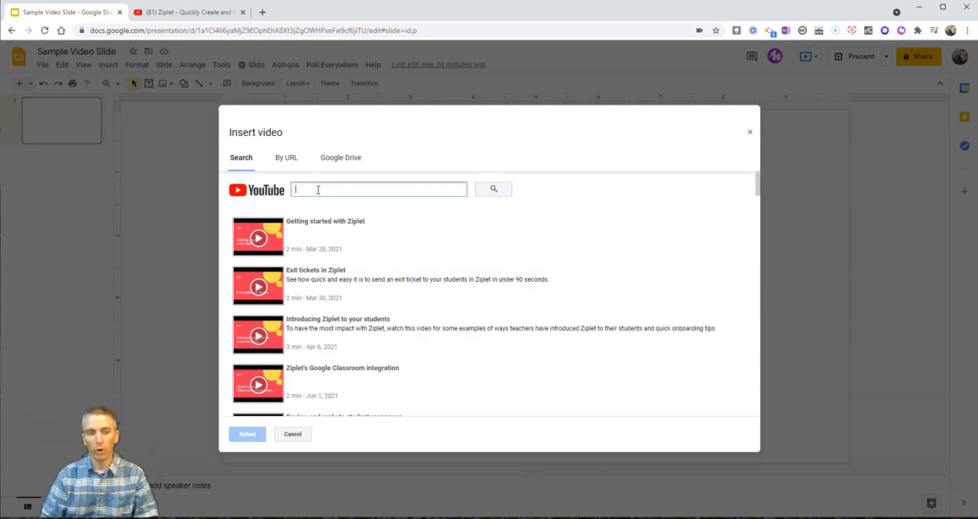
text(ziplet)
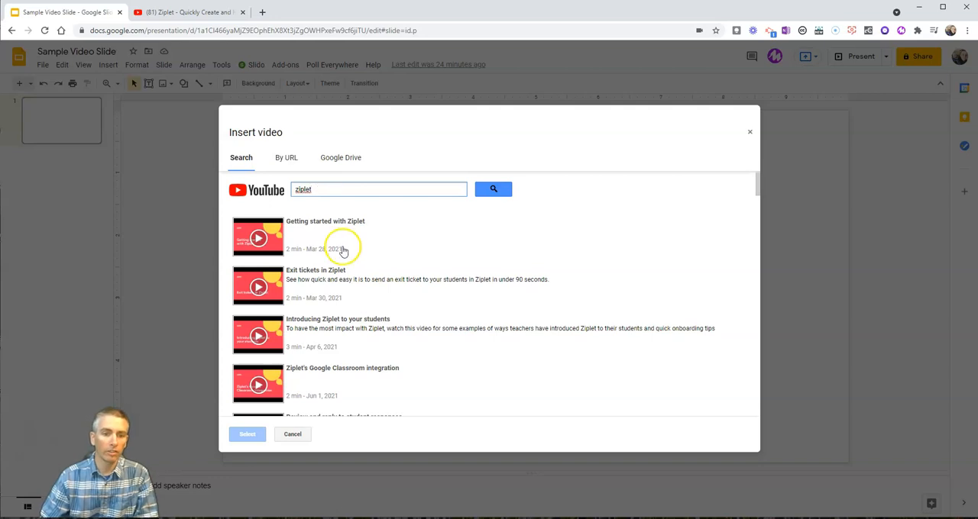
Insert the YouTube result "Ziplet - Quickly Create and Host Online Exit Ticket Activities" on the slide.
scroll(345, 253, down, 2)
scroll(348, 254, down, 1)
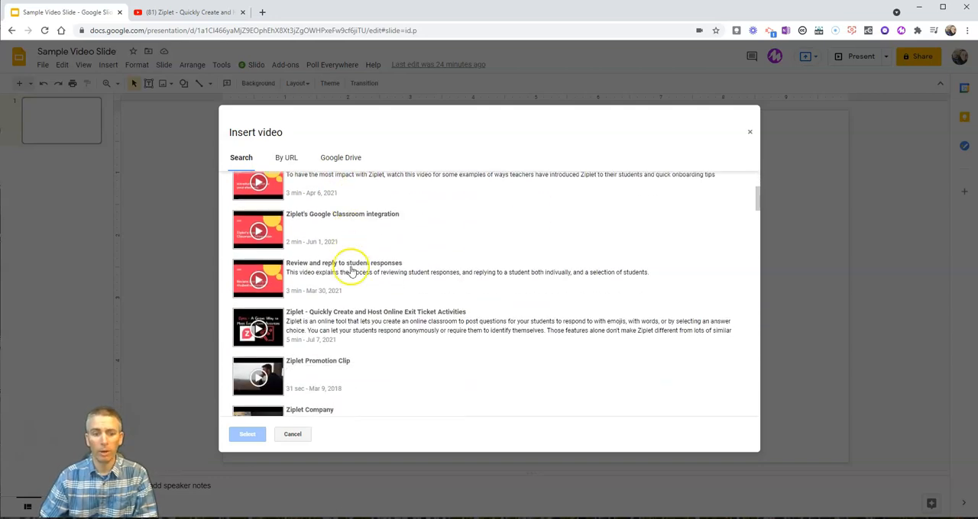
click(325, 326)
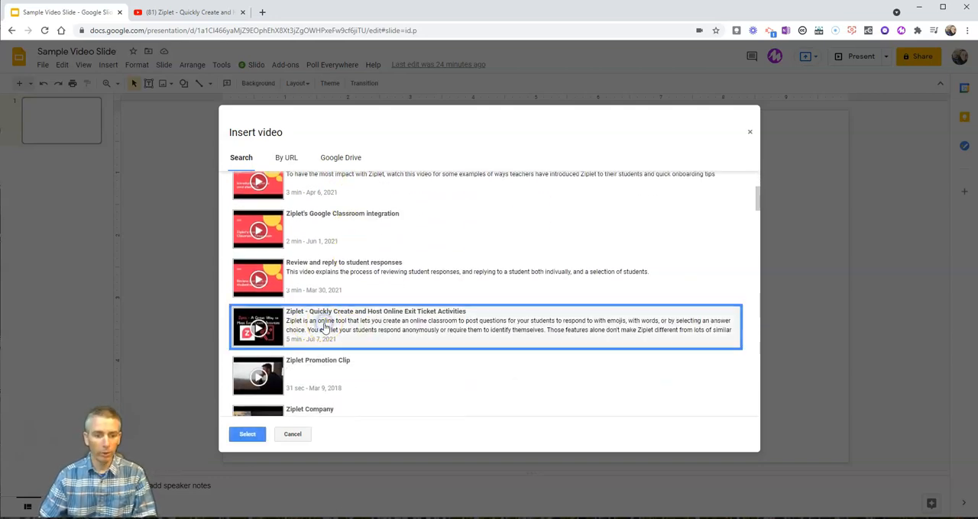
click(248, 433)
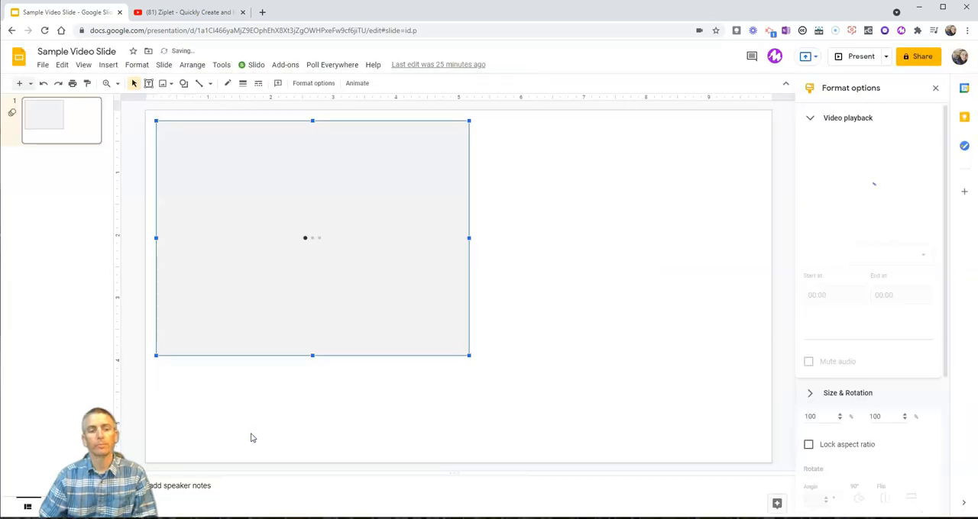
Enlarge the inserted Ziplet video, keeping it within the slide, and delete it.
drag(469, 356, 569, 442)
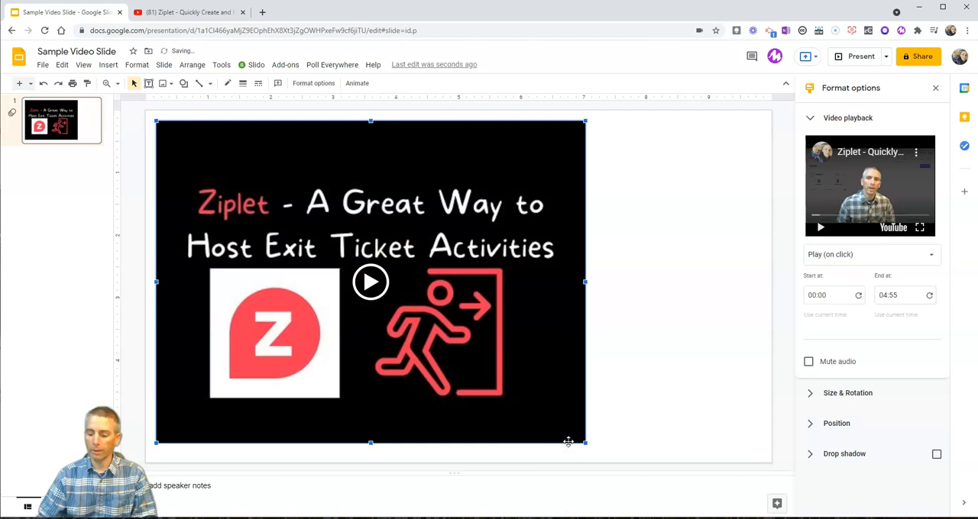
key(Delete)
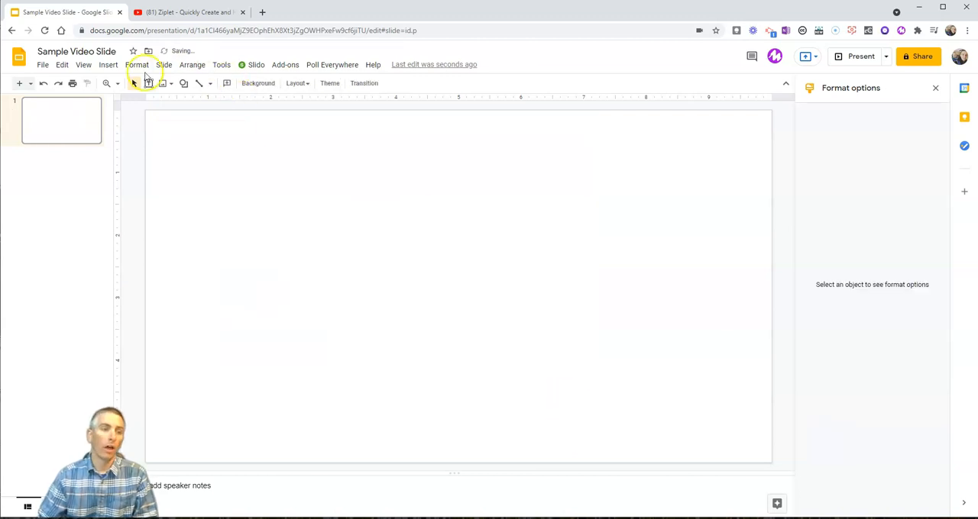
Copy the Ziplet video's address from its open YouTube page and insert the video on the slide by URL.
click(107, 66)
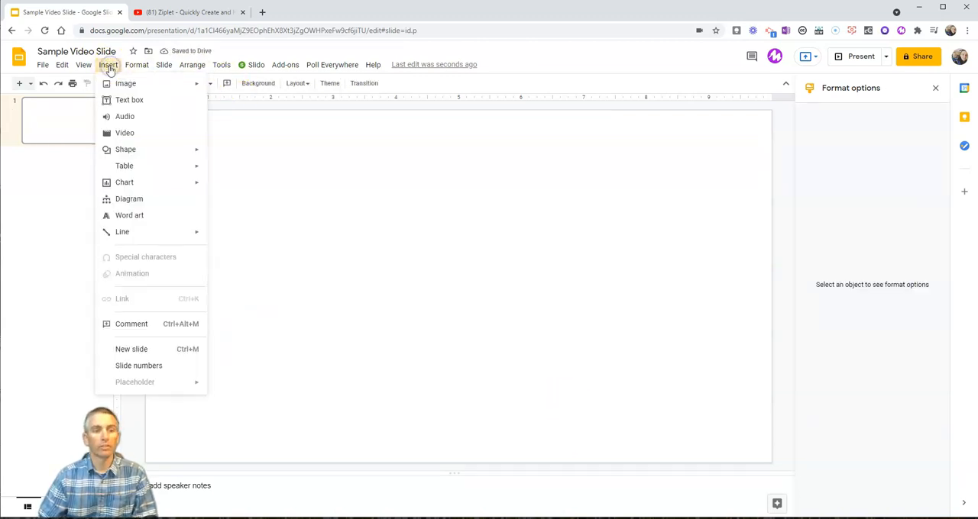
click(127, 134)
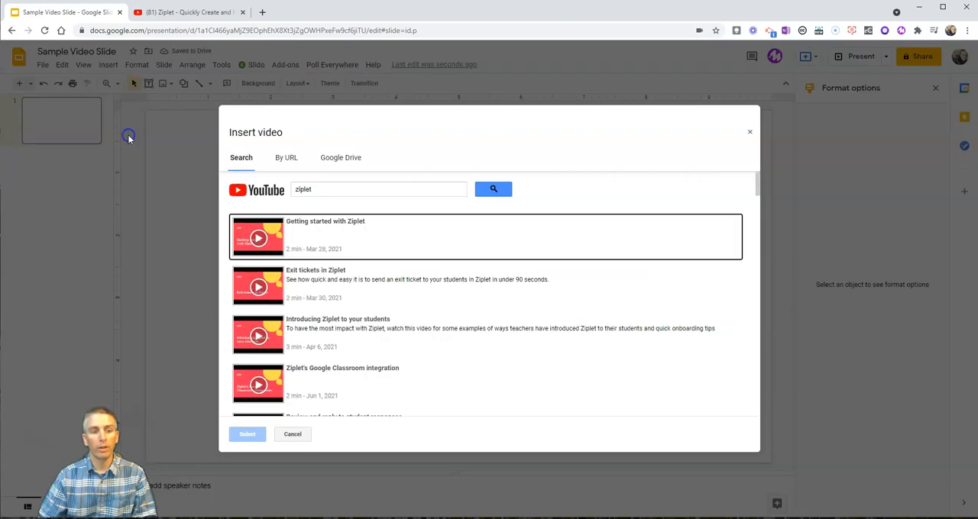
click(288, 158)
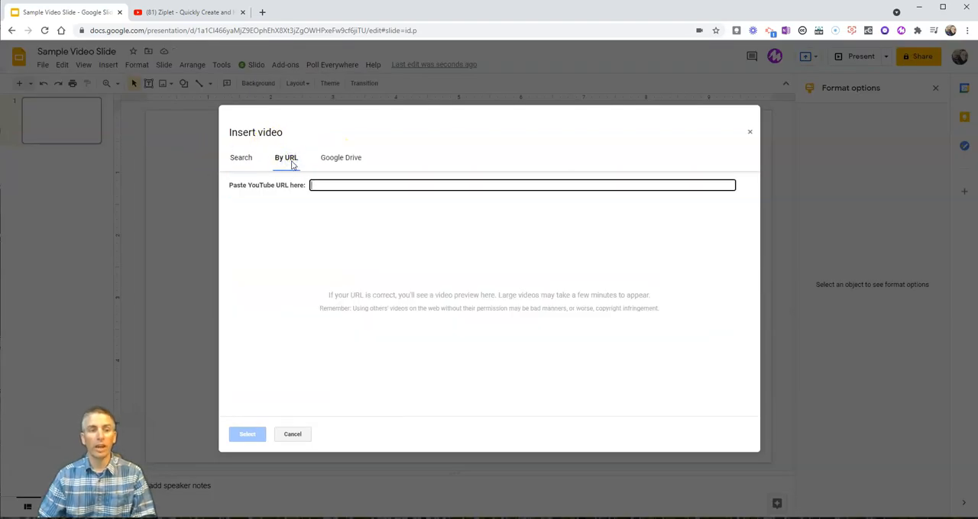
click(194, 12)
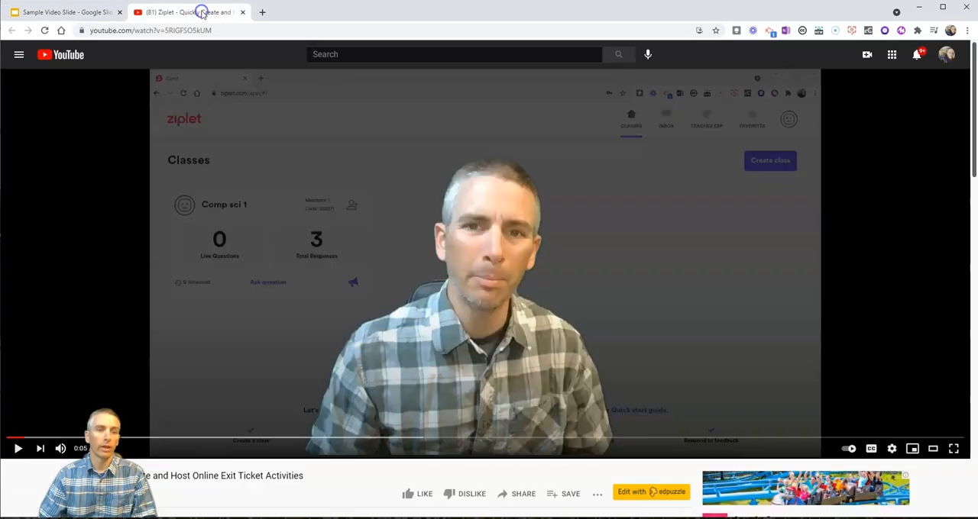
click(229, 30)
key(ctrl+c)
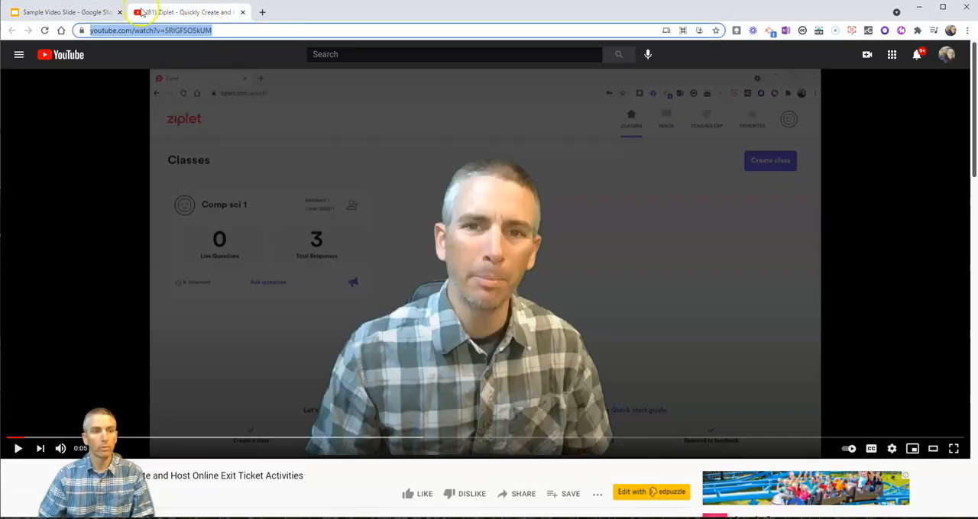
click(76, 11)
key(ctrl+v)
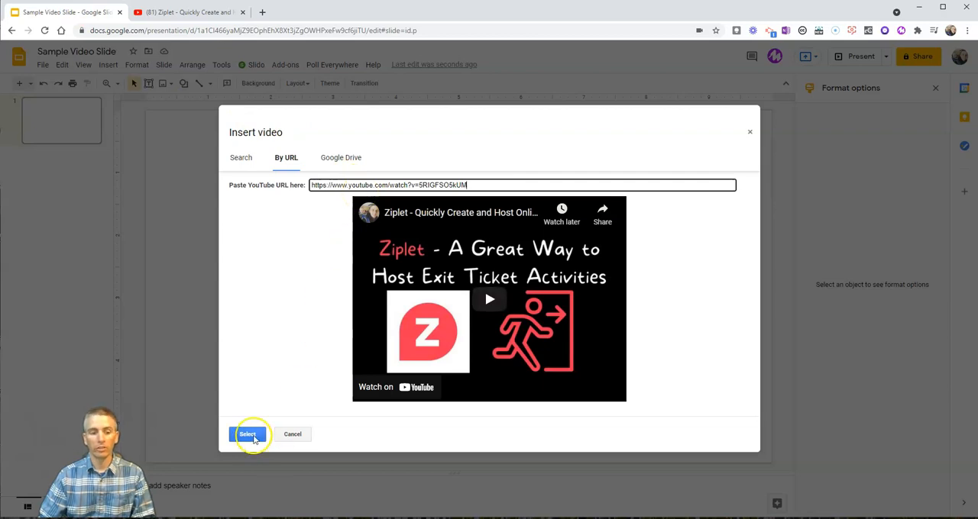
click(249, 433)
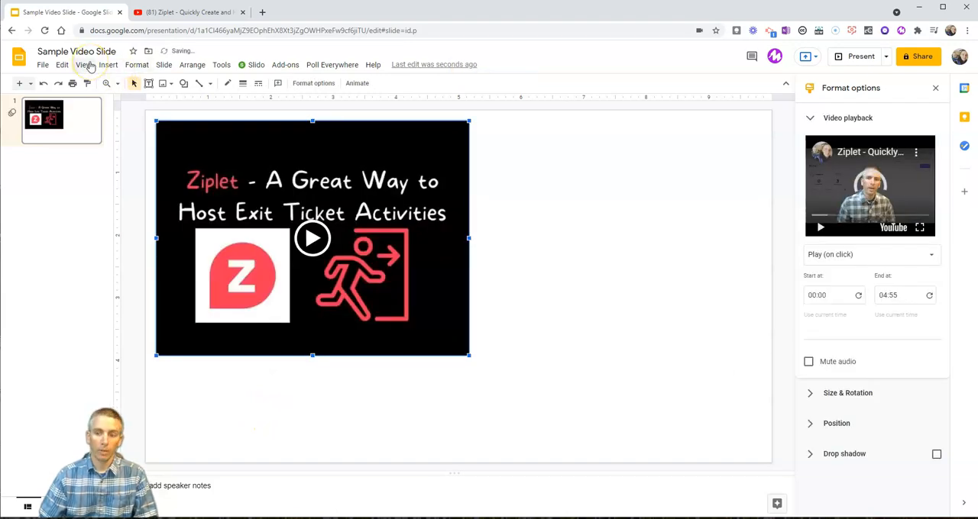
Close the format options and delete the Ziplet video inserted by URL.
click(936, 89)
key(Delete)
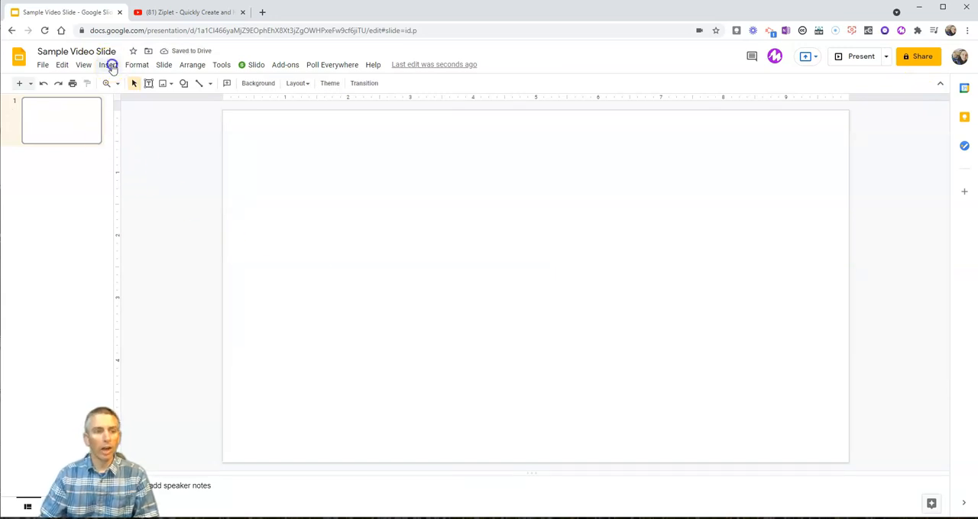
Insert the Essay Structure video from My Drive in Google Drive and centre it on the slide.
click(109, 66)
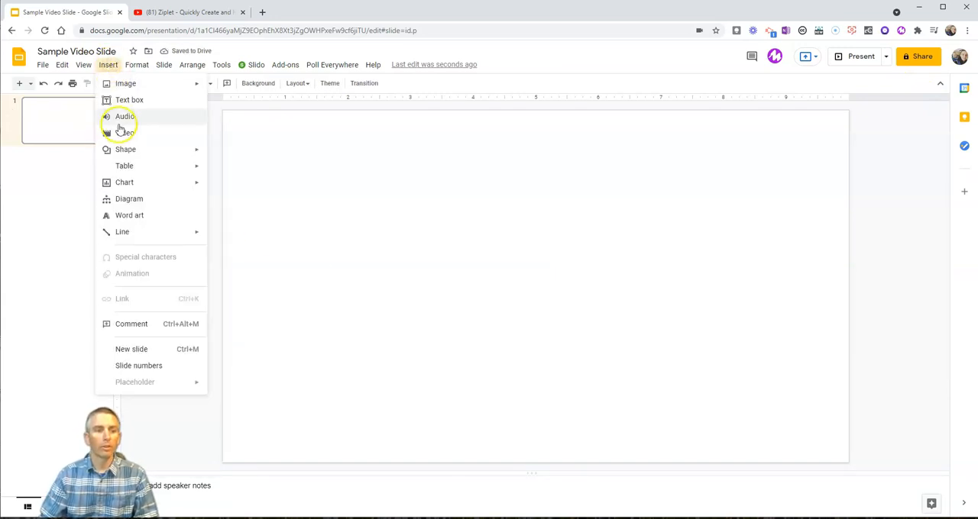
click(120, 133)
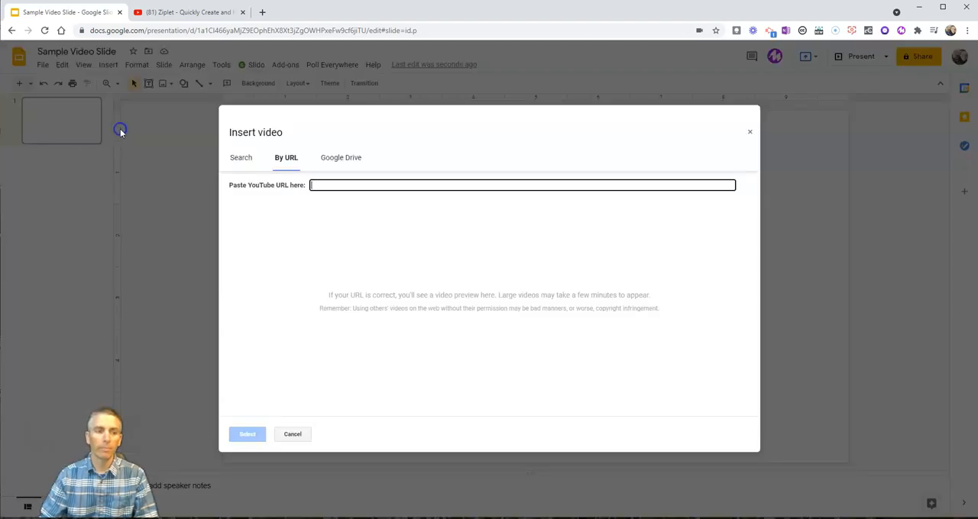
click(343, 157)
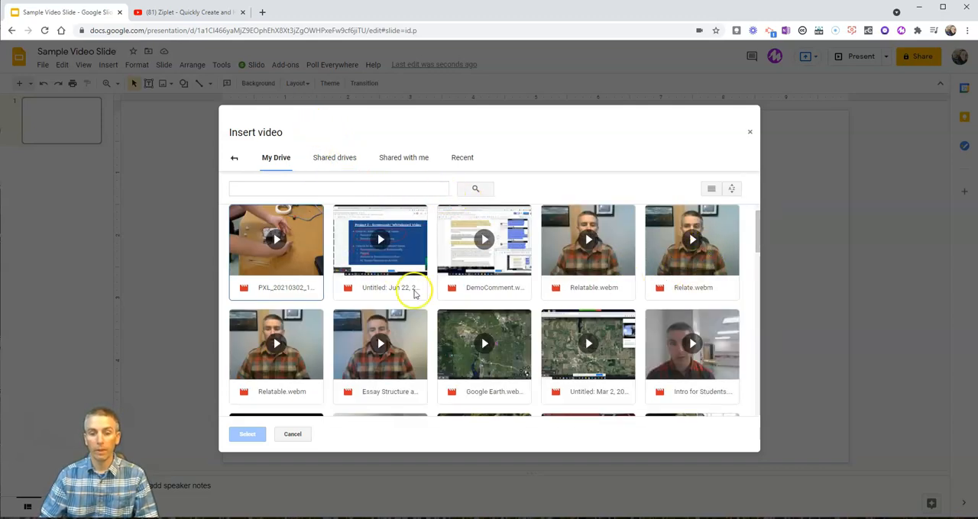
click(375, 360)
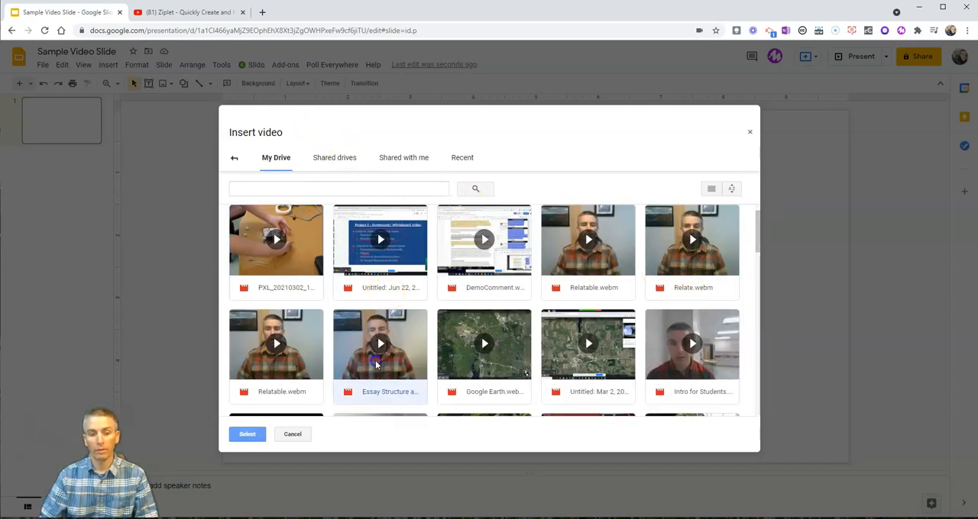
click(245, 441)
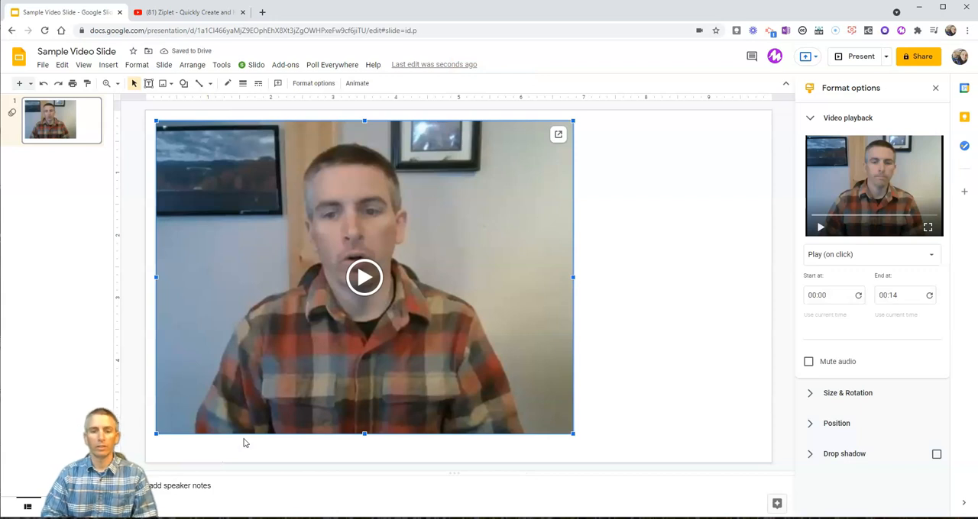
drag(436, 256, 530, 264)
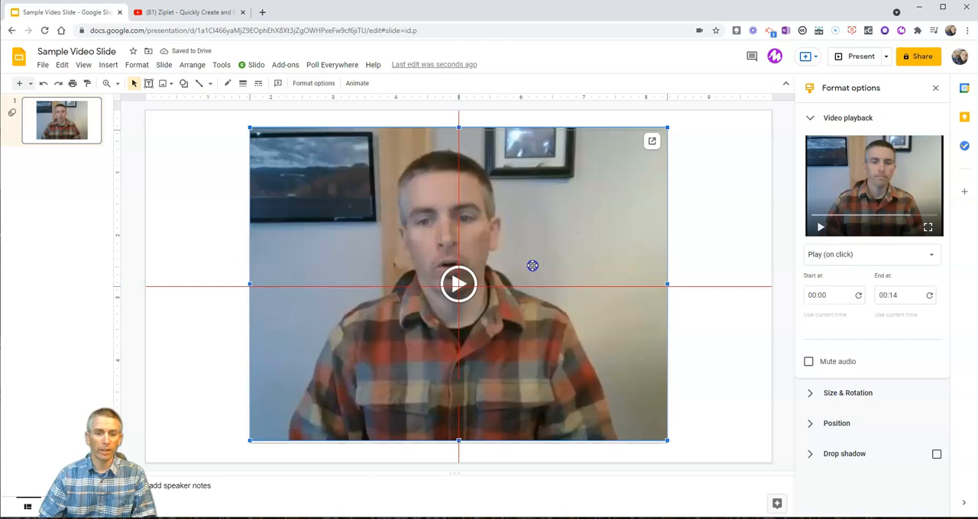
drag(532, 265, 533, 266)
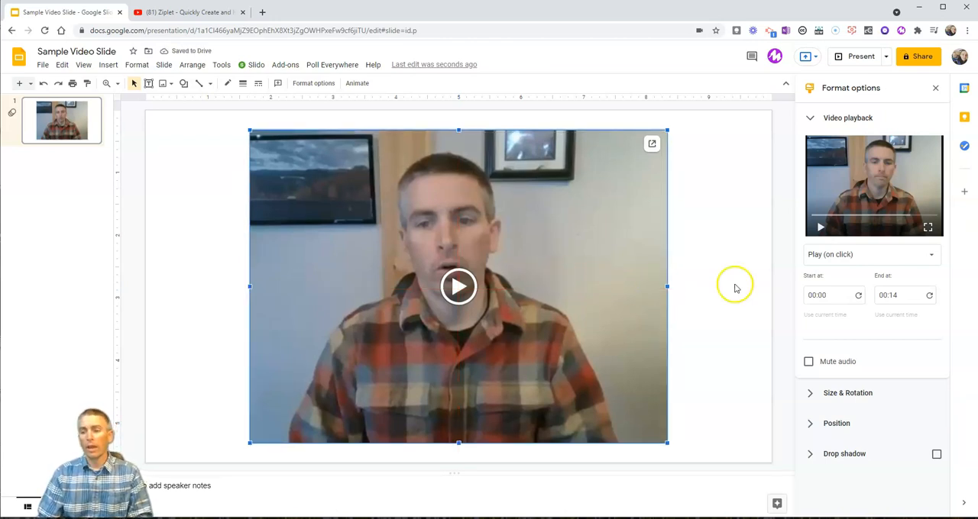
Try the automatic and manual playback modes for the video and return it to Play (on click).
click(915, 259)
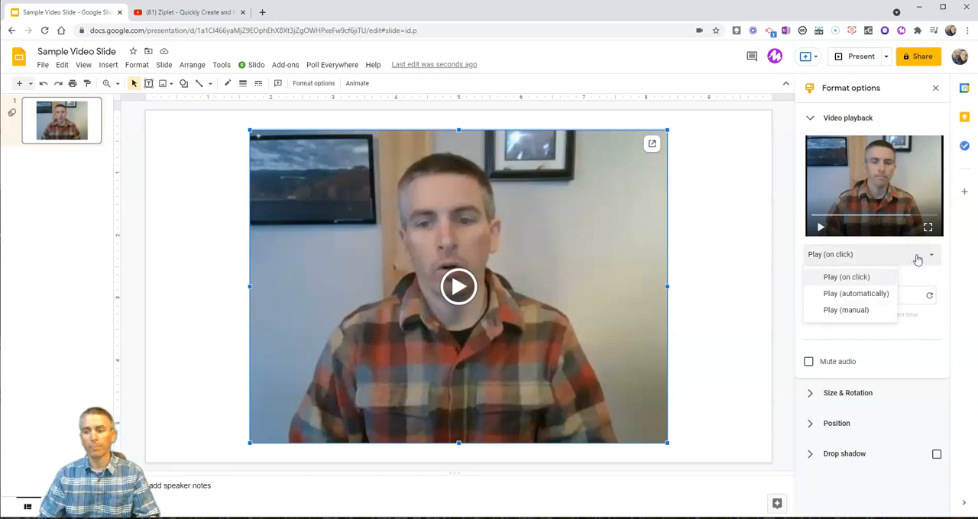
click(873, 300)
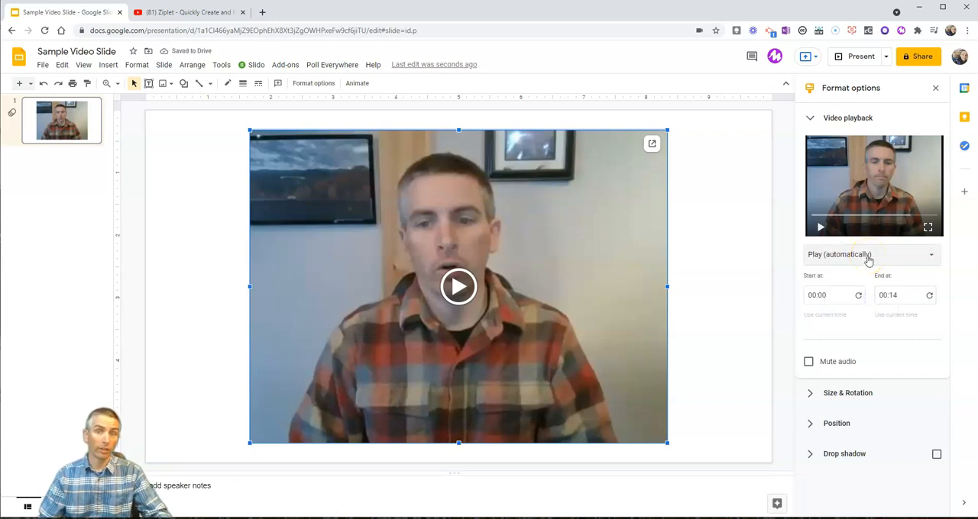
click(866, 258)
click(845, 313)
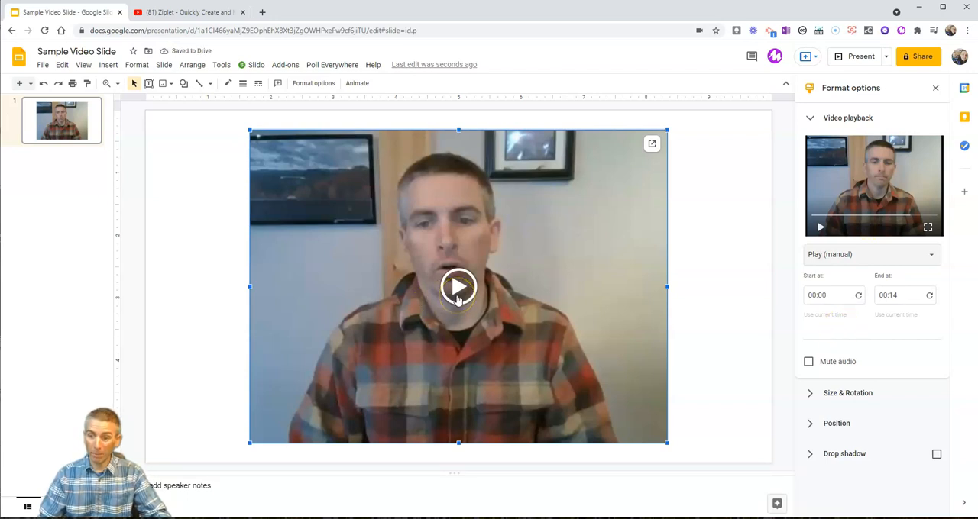
click(866, 258)
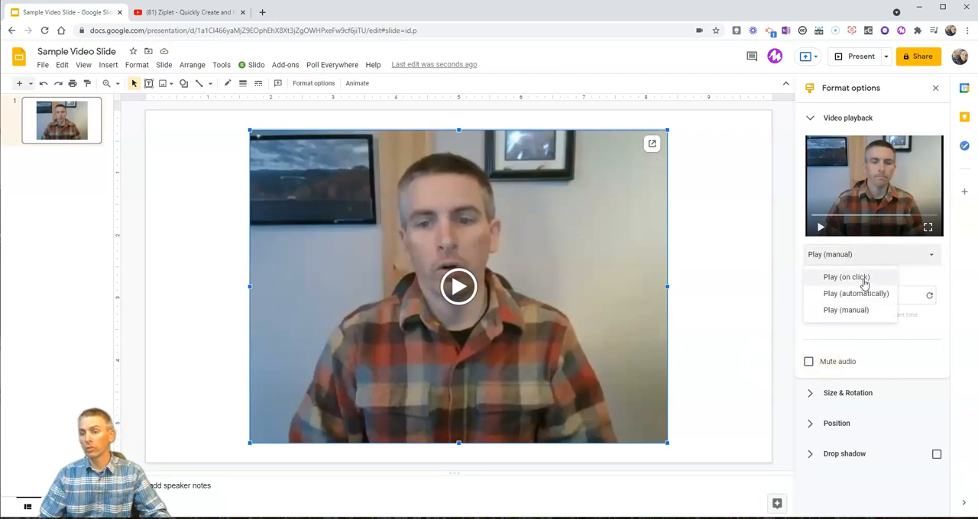
click(864, 281)
Set the video to start at 00:02 and end at 00:12.
click(832, 295)
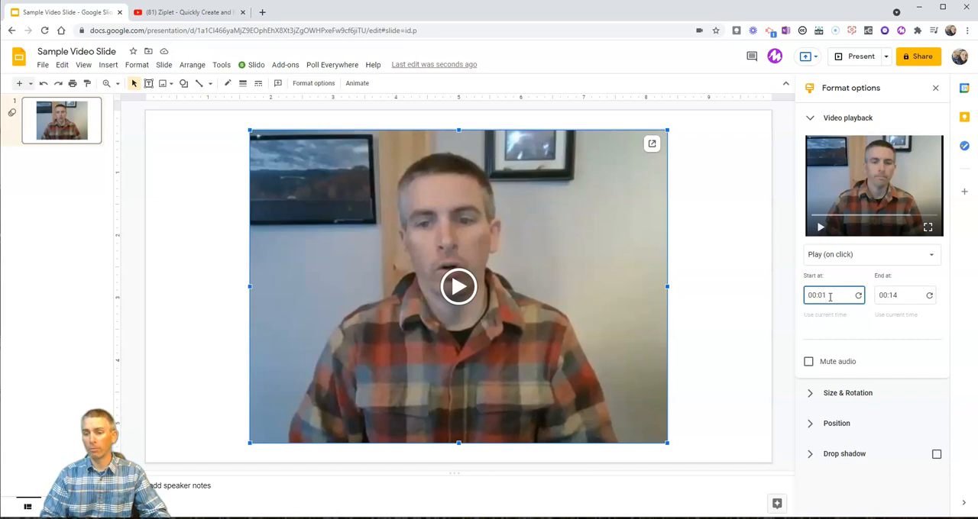
text(22222)
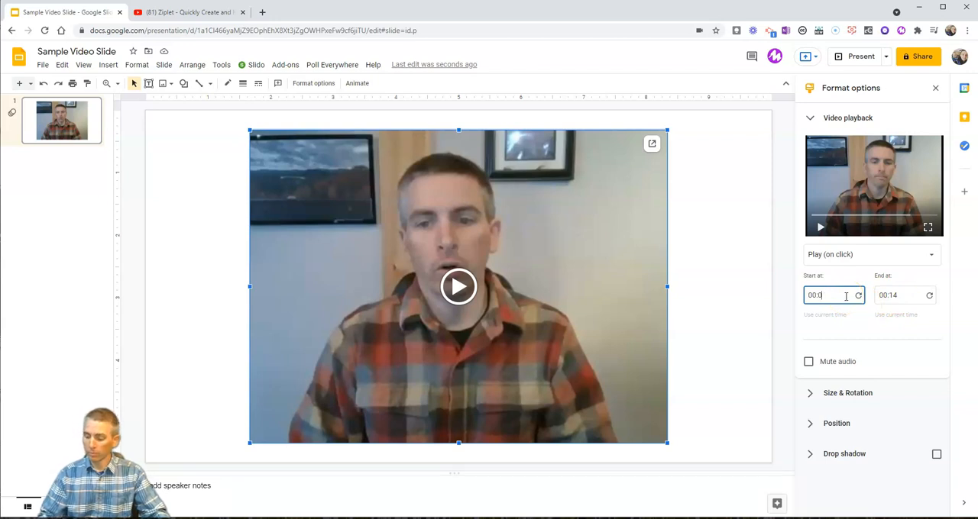
click(902, 296)
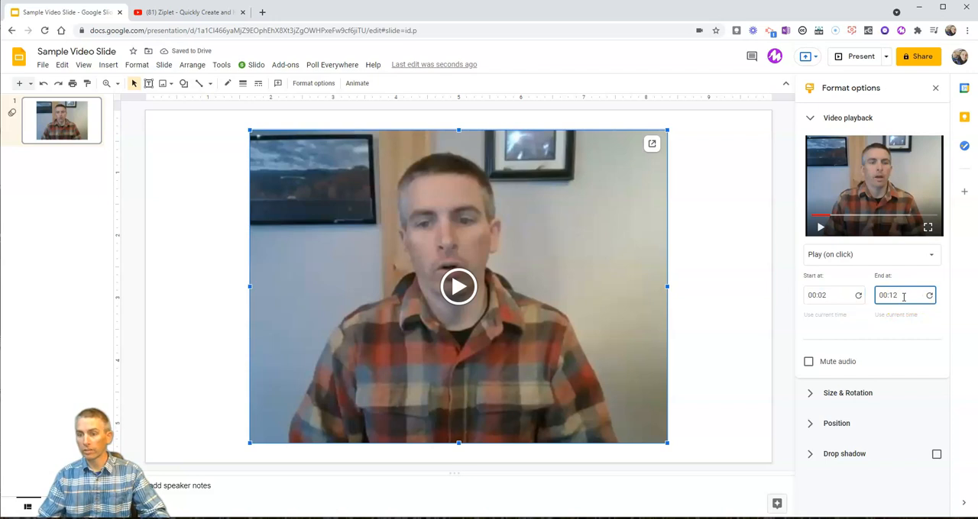
click(861, 322)
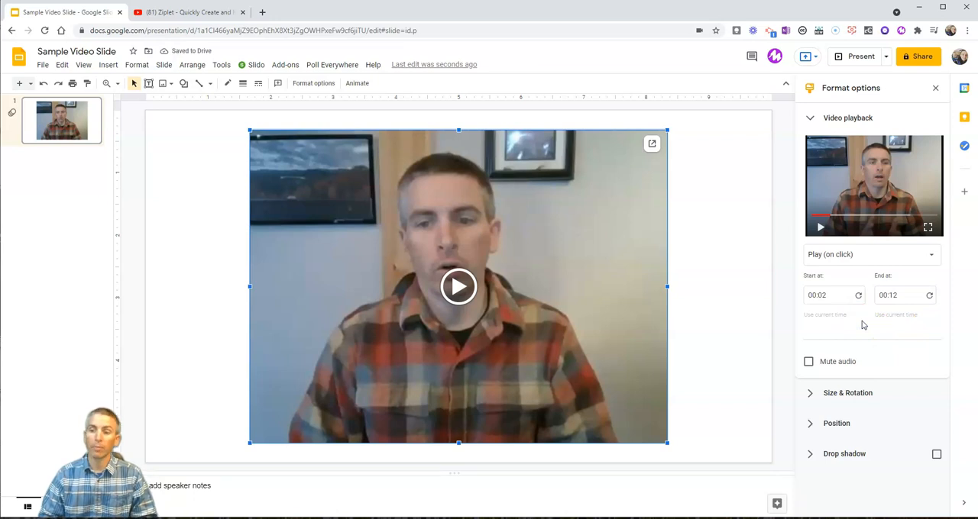
Mute the video's audio, unmute it again and deselect the video.
click(808, 363)
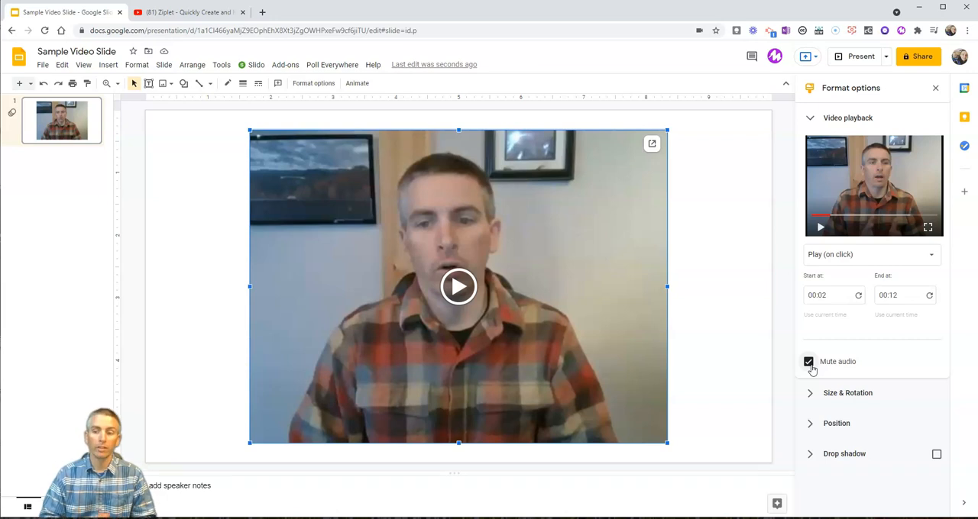
click(809, 362)
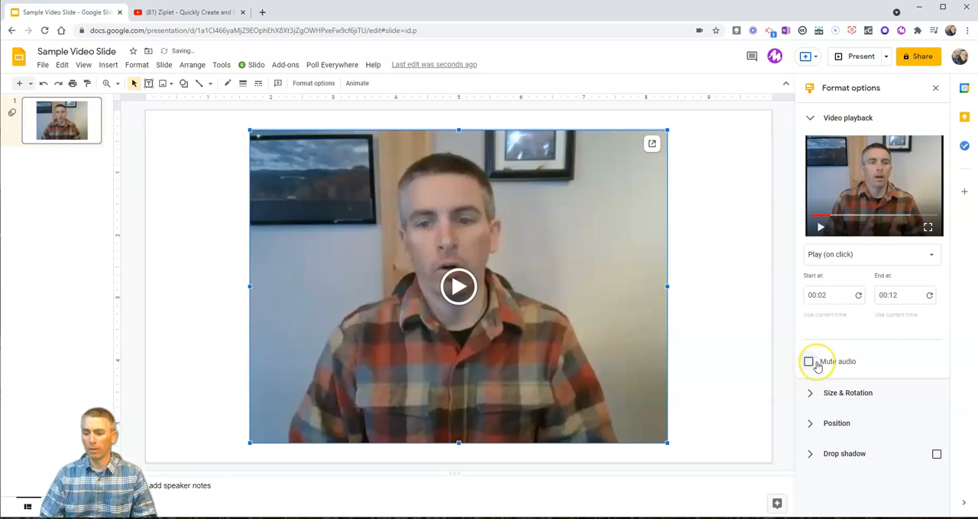
click(716, 393)
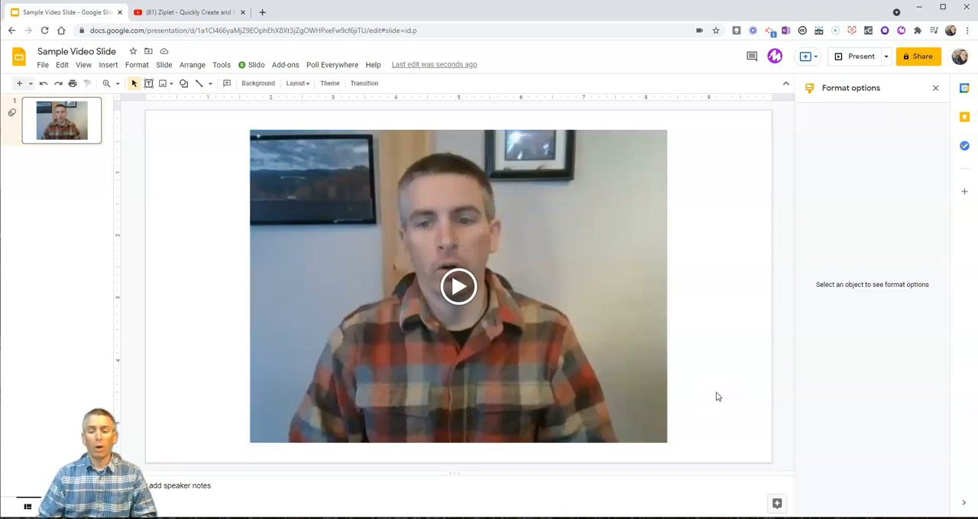
Share the presentation with a contact as Editor, with Notify people enabled, and send the invitation.
click(631, 387)
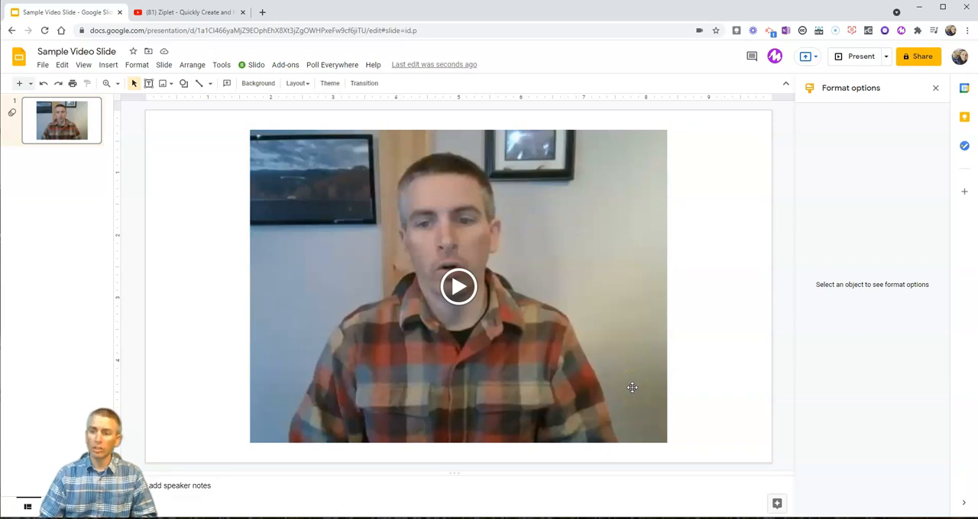
click(631, 387)
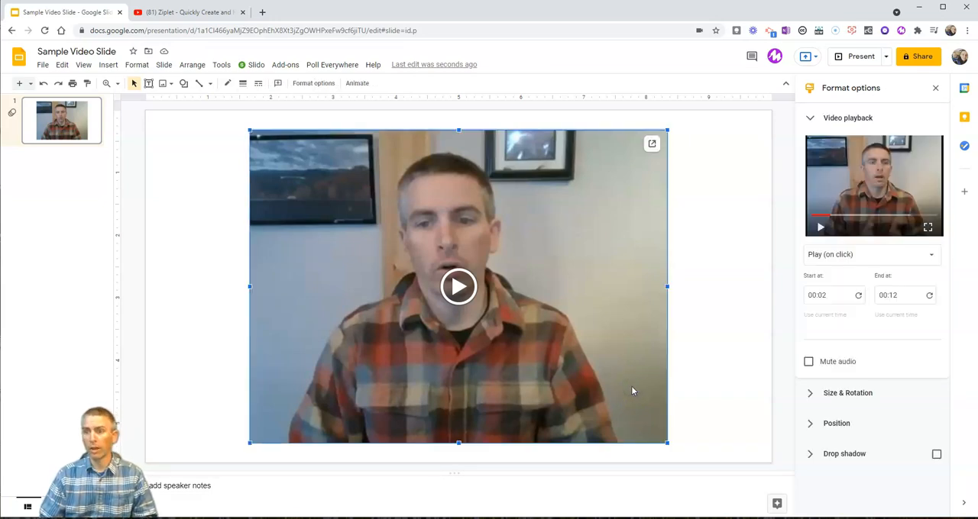
click(912, 61)
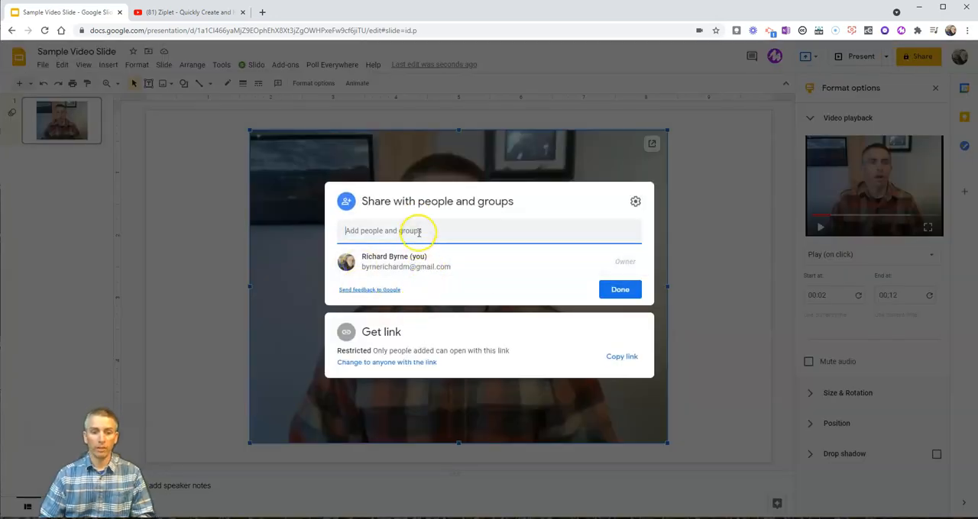
text(mason)
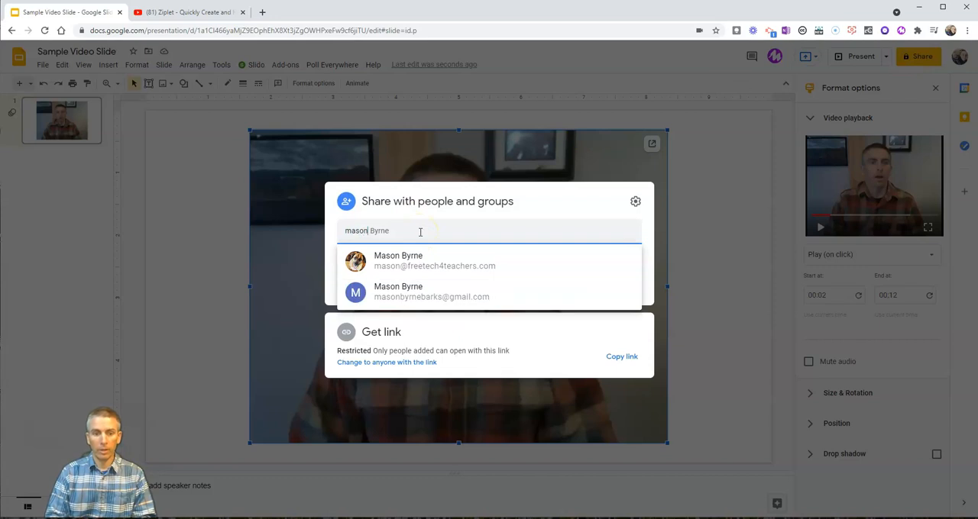
click(418, 265)
click(620, 366)
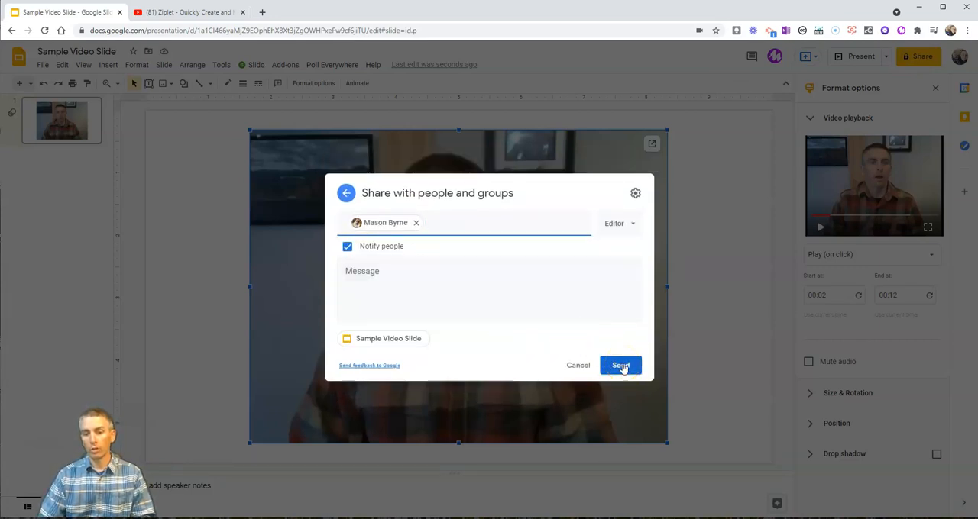
click(620, 366)
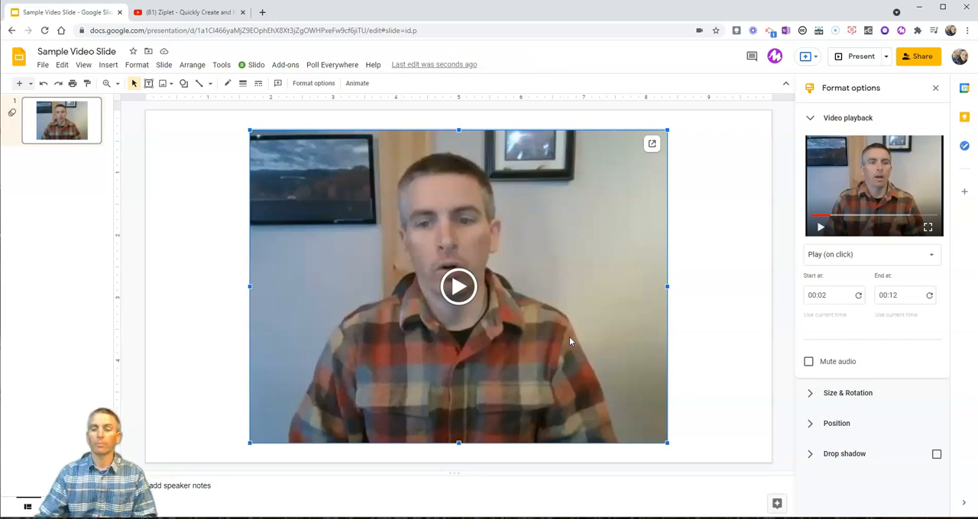
Hide the format options and give the selected video a border, increasing its weight to a thick outline.
click(935, 87)
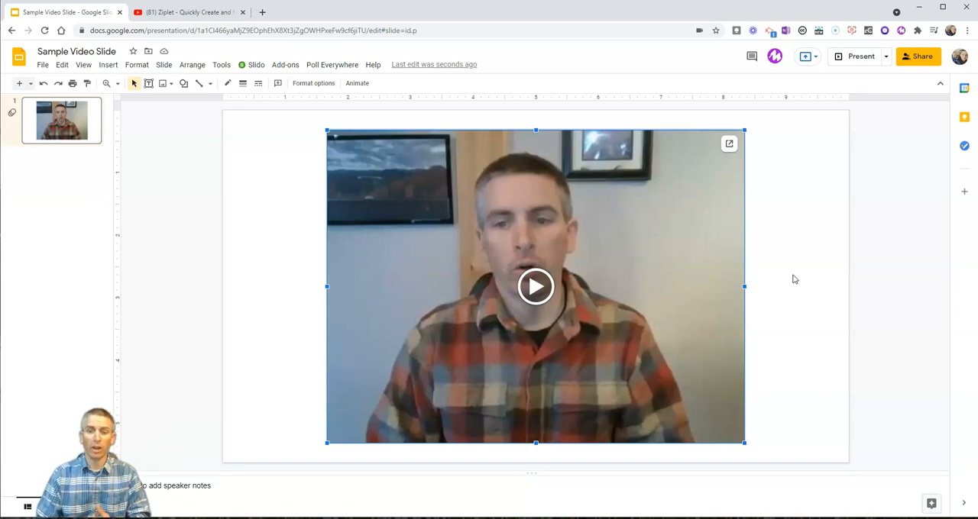
click(243, 84)
click(268, 152)
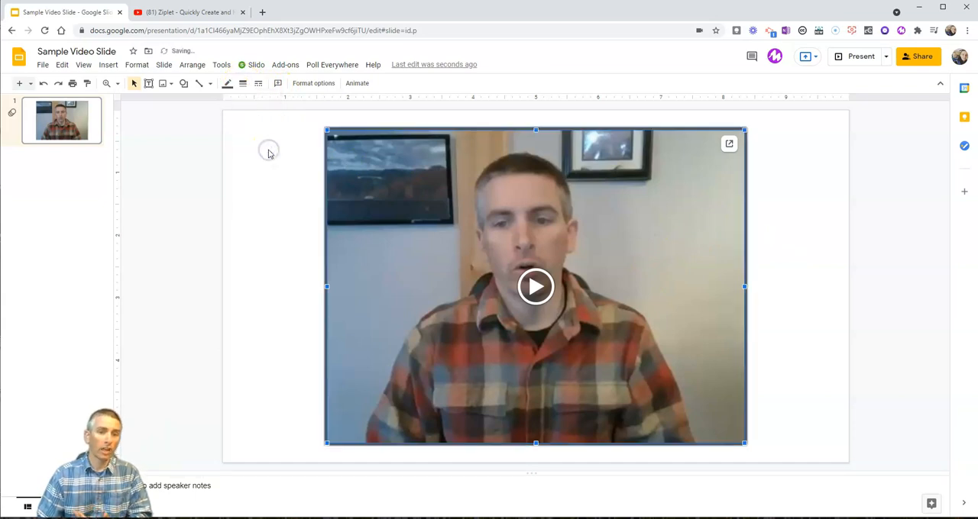
click(245, 84)
click(264, 167)
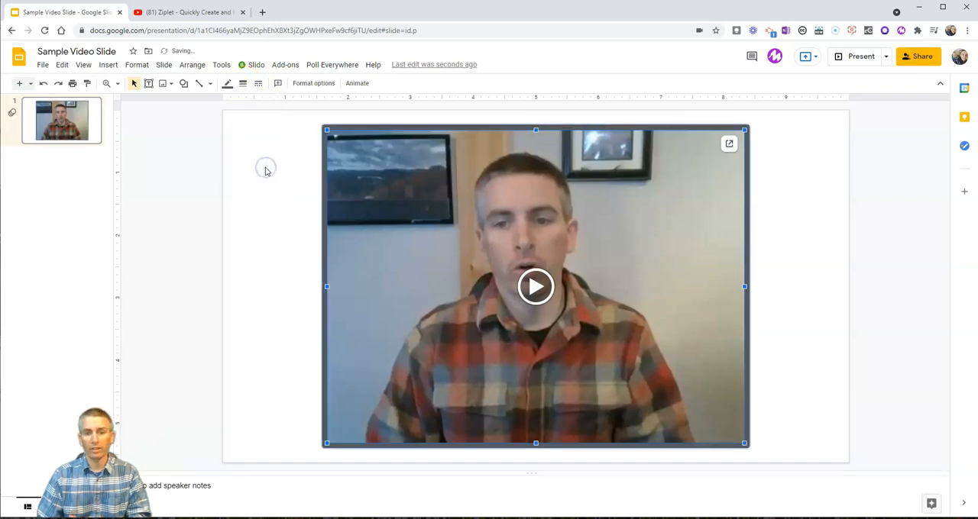
Change the video's border color to orange and deselect the video.
click(227, 83)
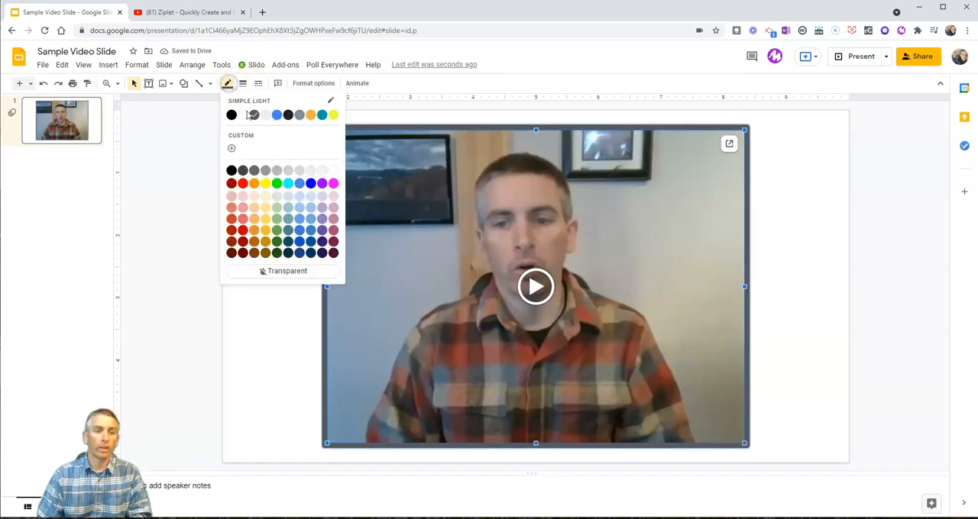
click(257, 185)
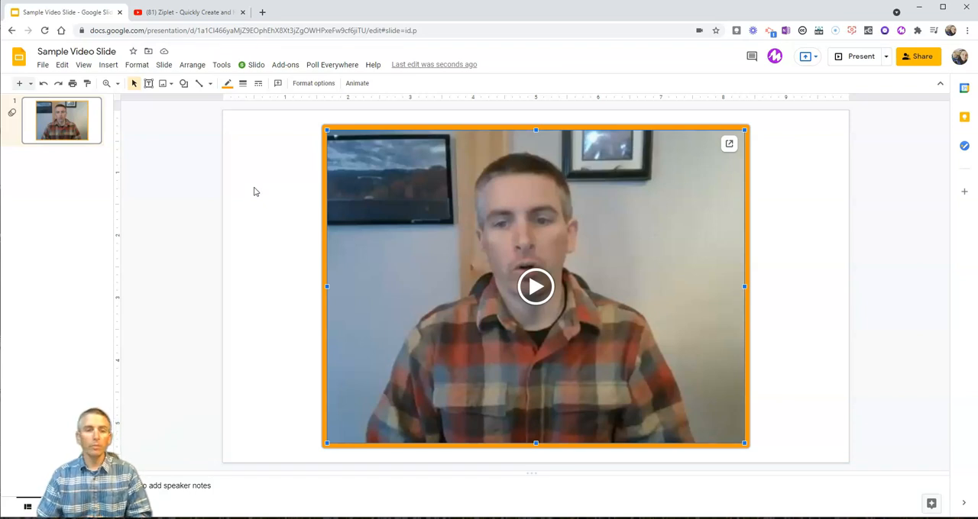
click(280, 212)
Examine the video's Size & Rotation and Position settings in its format options.
click(511, 213)
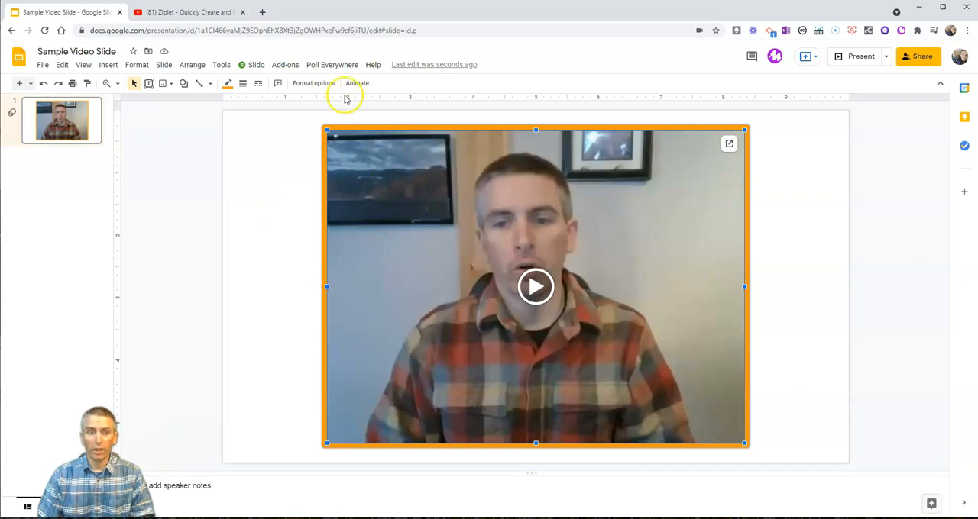
click(312, 85)
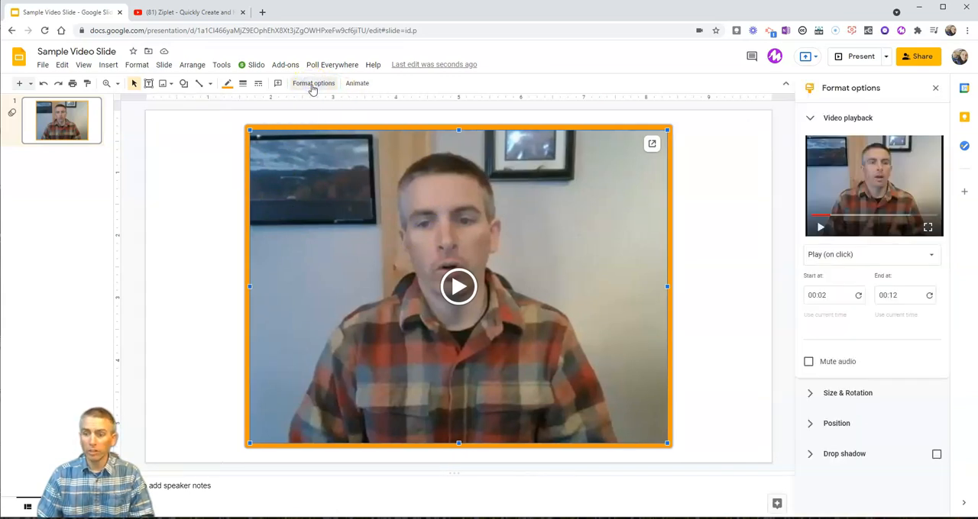
click(814, 395)
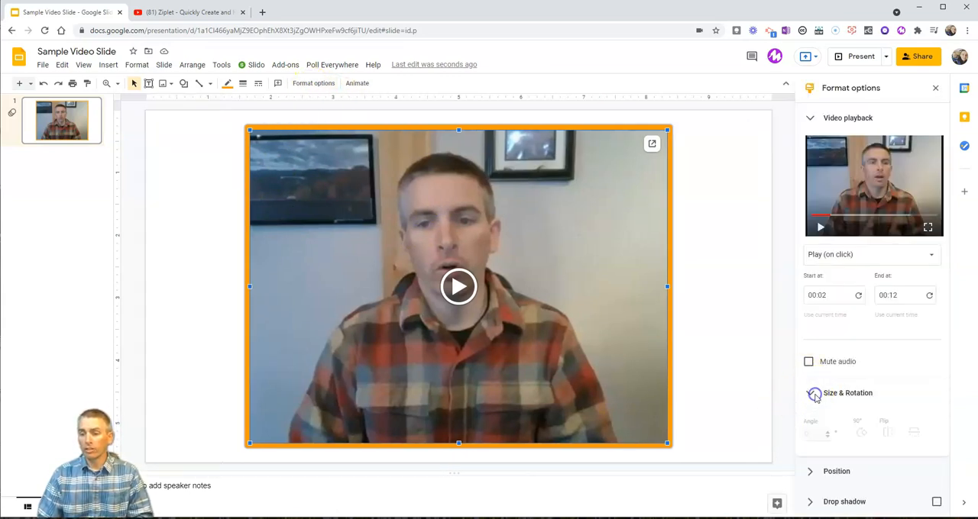
scroll(870, 355, down, 2)
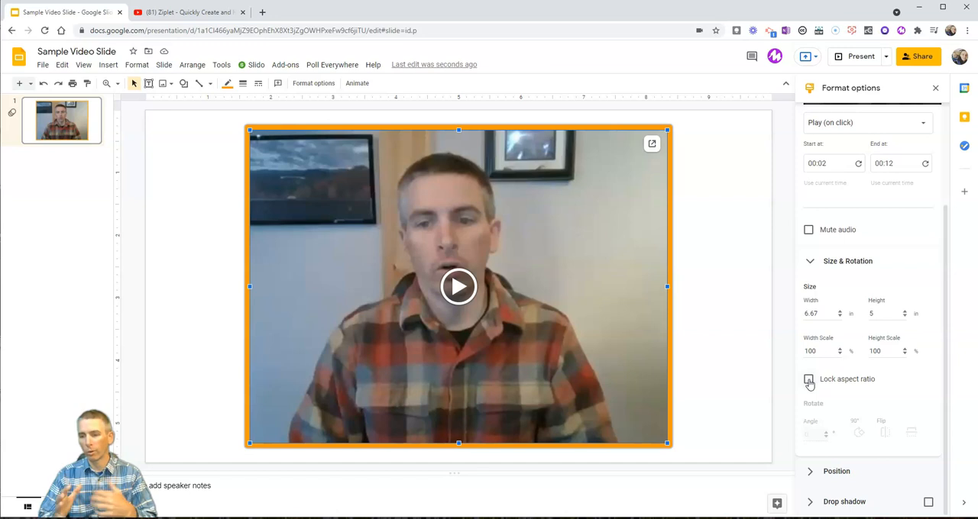
click(812, 471)
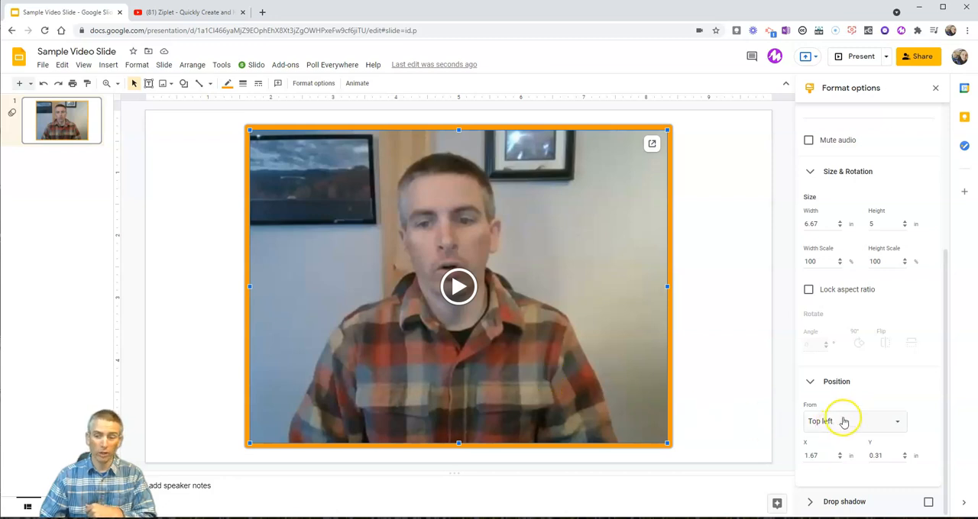
Add a drop shadow to the video, increase its distance and angle, and color it blue.
click(809, 502)
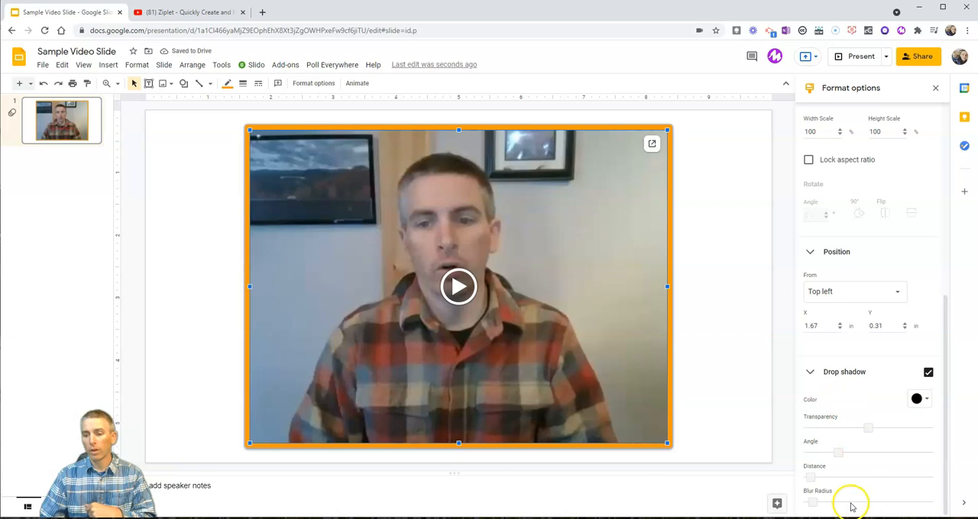
drag(807, 477, 853, 453)
click(920, 400)
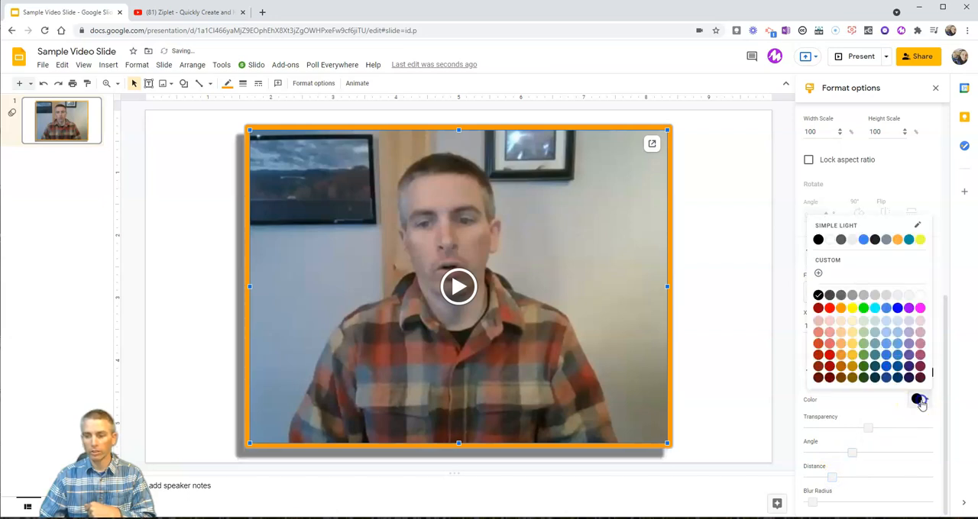
click(886, 368)
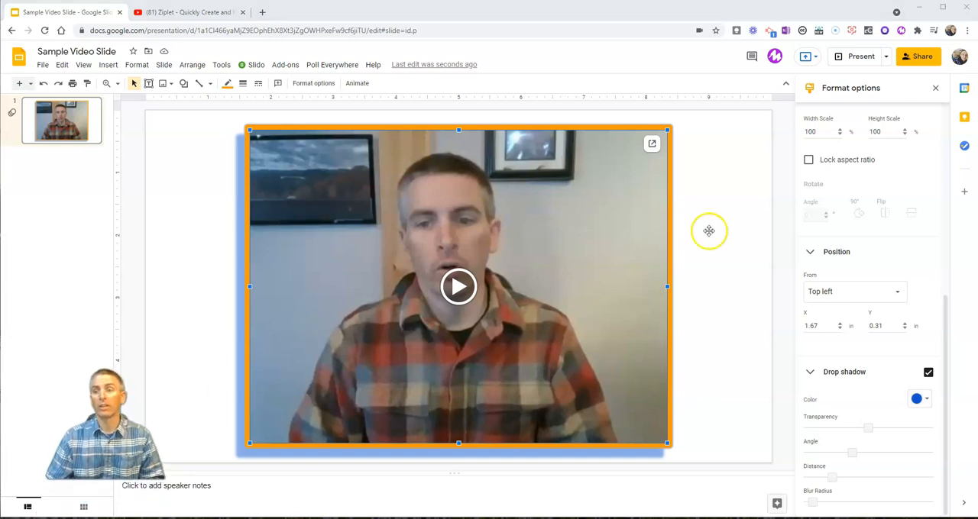
Close the format options, present the slide, and start and pause the video in the slideshow.
click(935, 88)
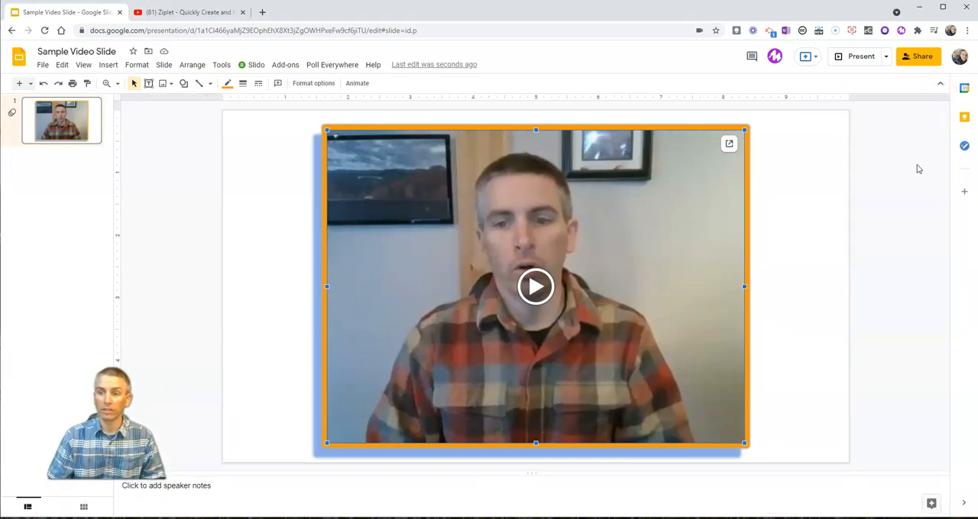
click(848, 61)
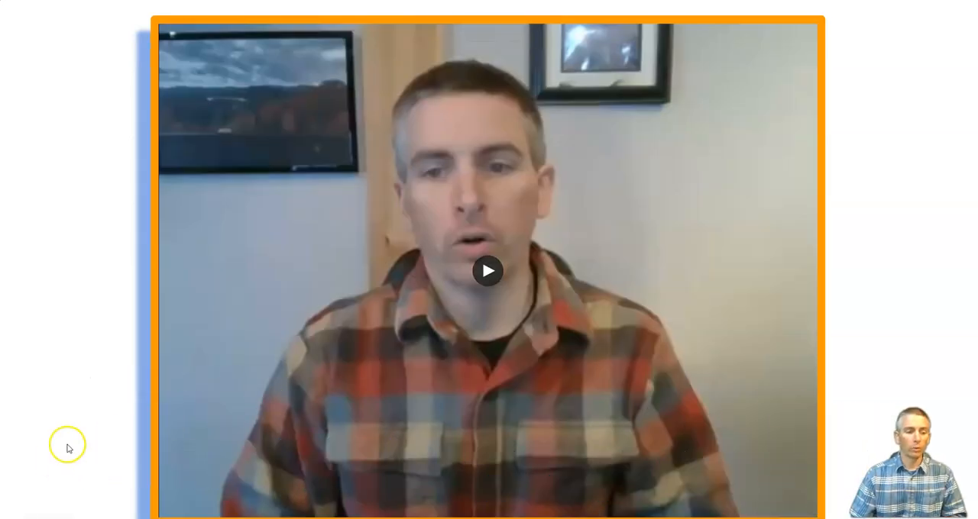
click(50, 481)
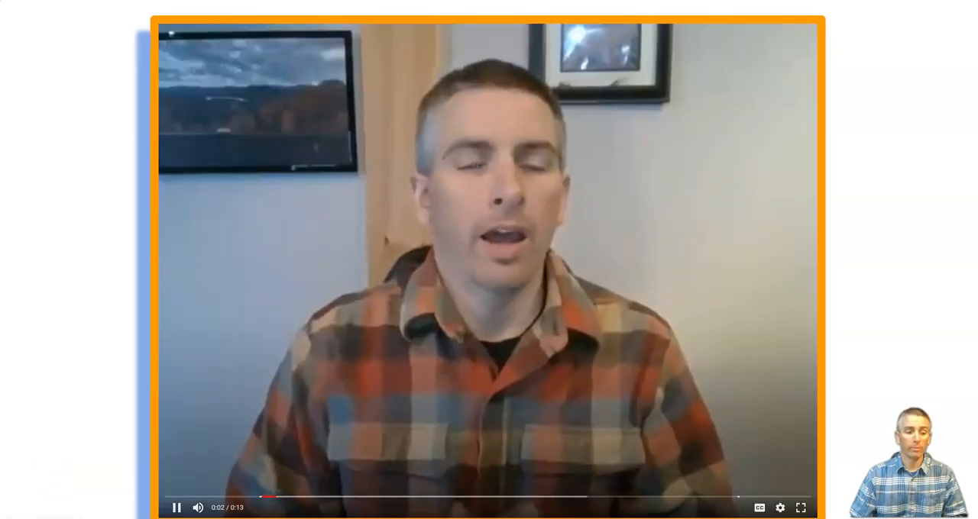
click(66, 484)
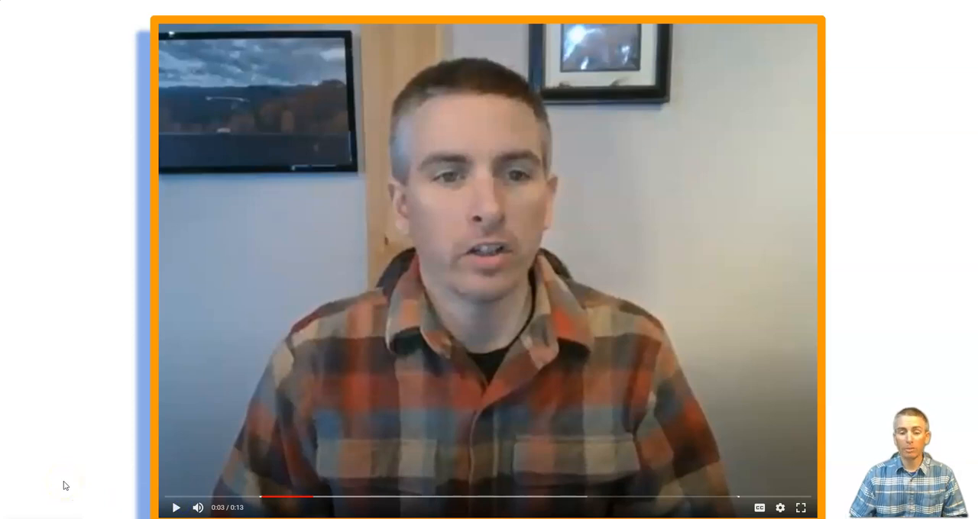
click(65, 514)
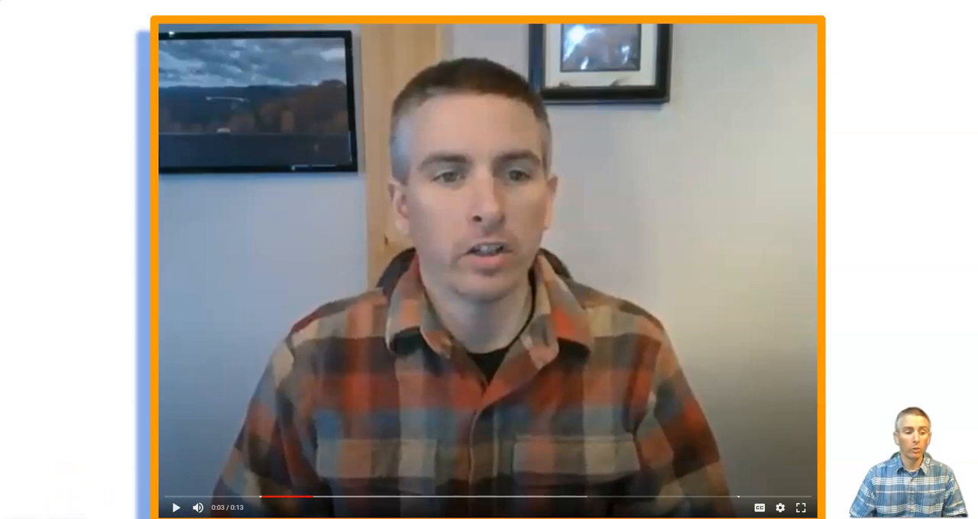